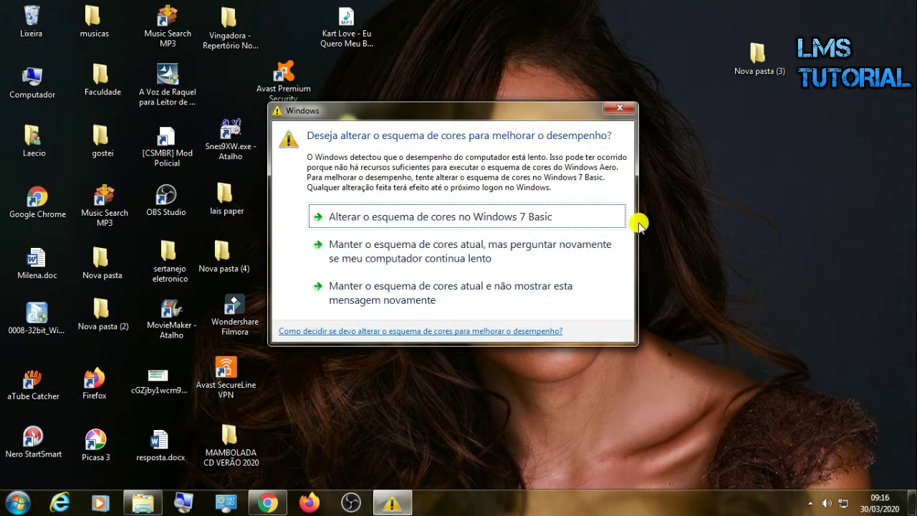
Step: Dismiss the Windows prompt about changing the colour scheme without altering the scheme
click(618, 108)
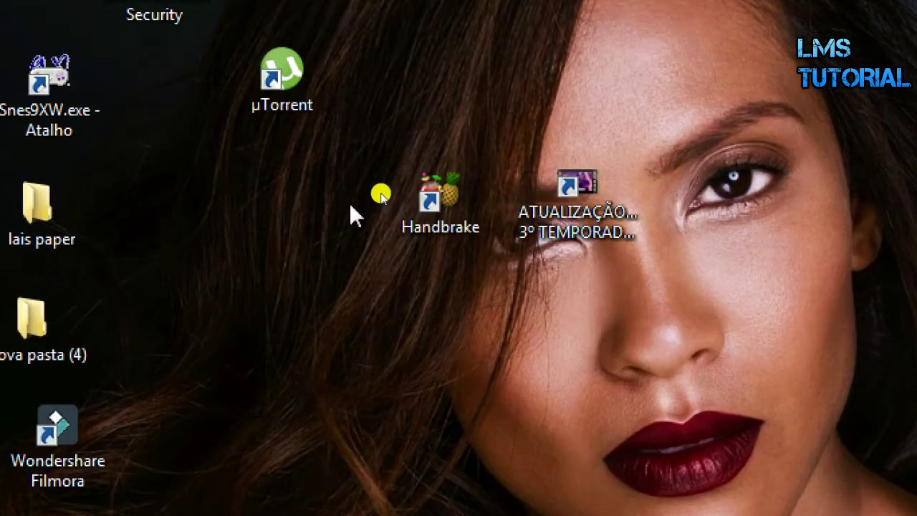
drag(407, 243, 393, 294)
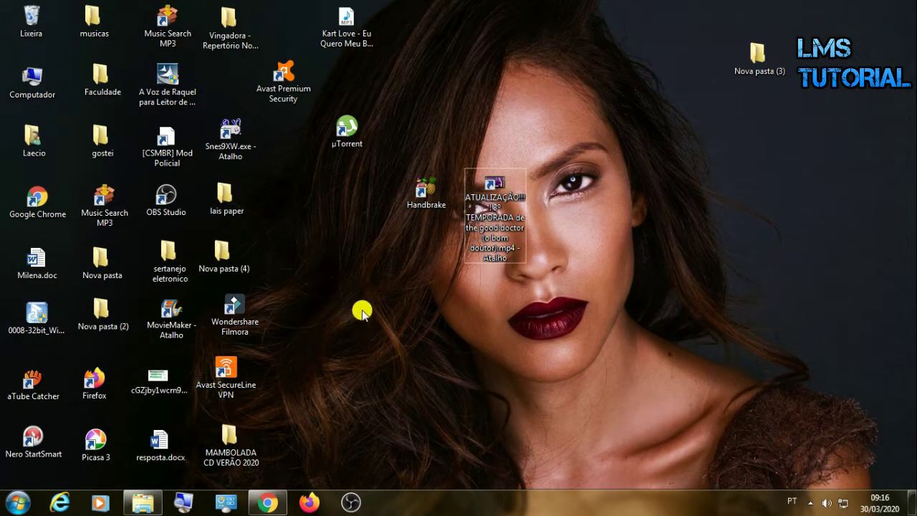
Step: Switch to Chrome and look over the available platform downloads on the HandBrake downloads page
click(268, 502)
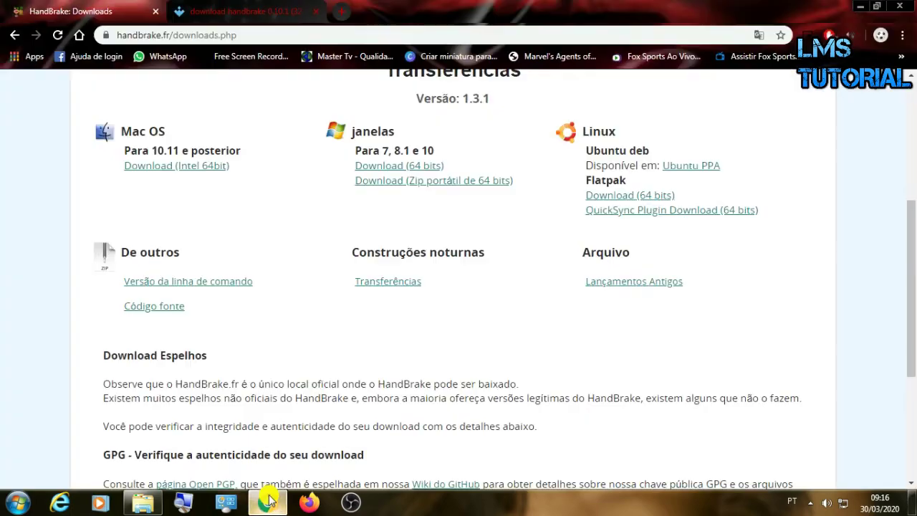
scroll(247, 183, up, 1)
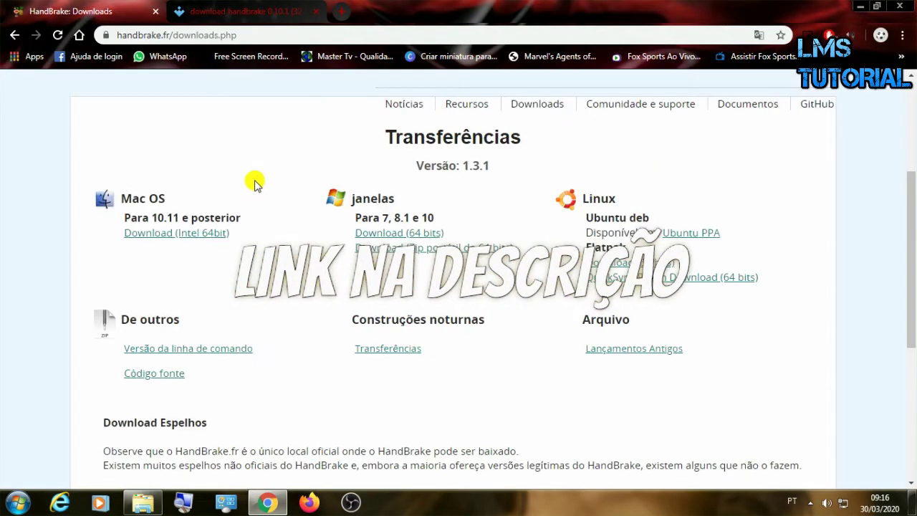
scroll(150, 156, up, 3)
scroll(143, 139, down, 2)
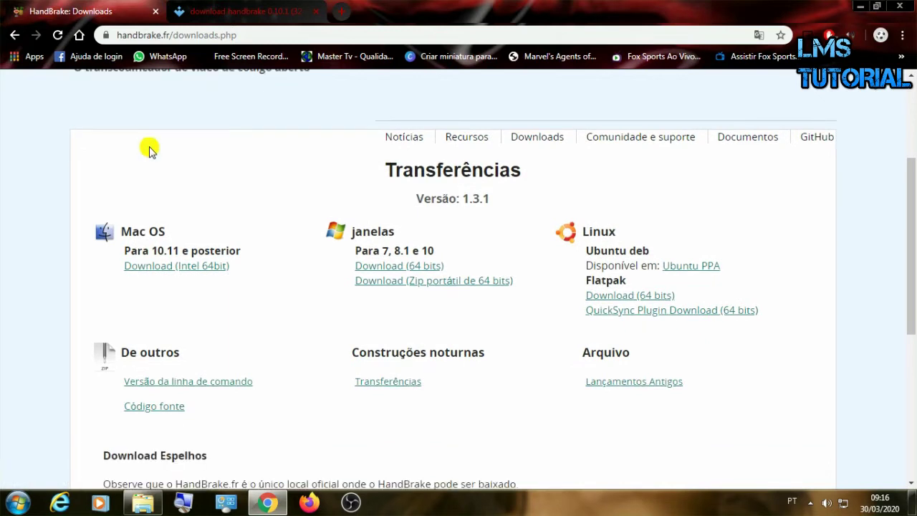
scroll(149, 149, down, 1)
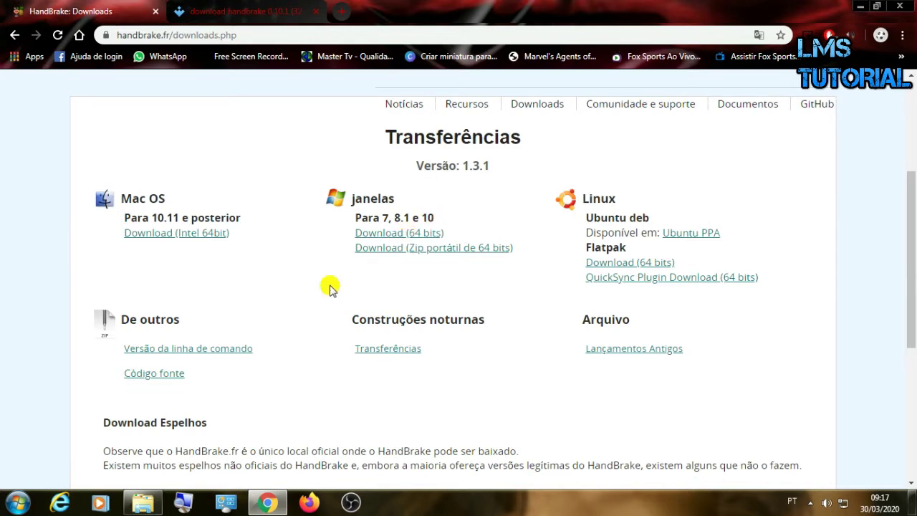
Step: Check the system type in the computer's properties and close the system information window
click(17, 503)
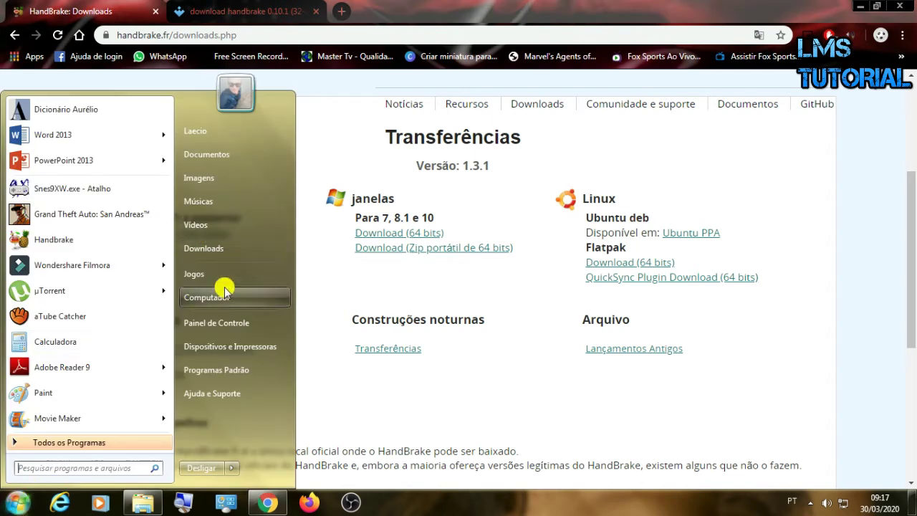
right_click(244, 299)
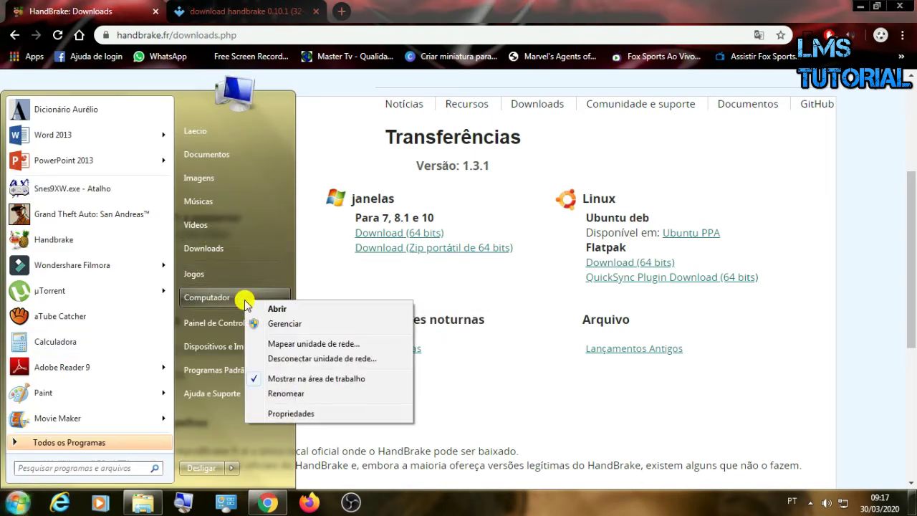
click(312, 414)
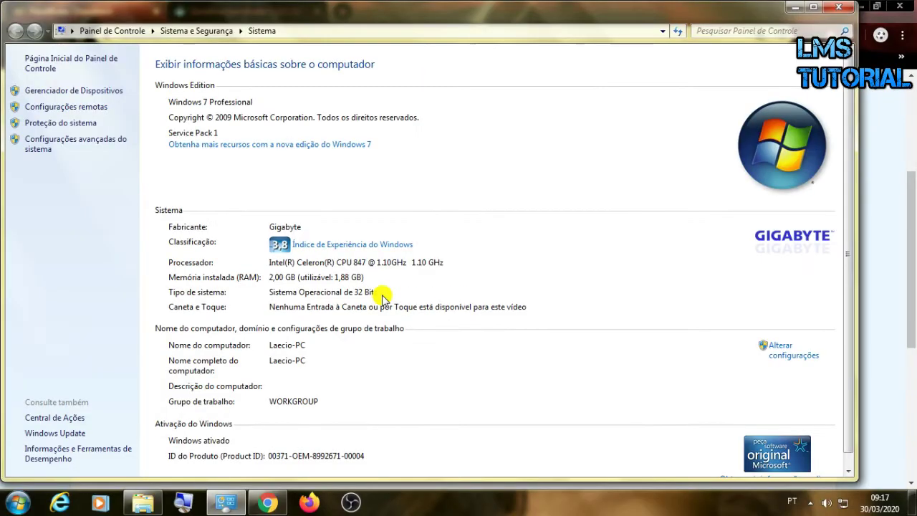
click(848, 14)
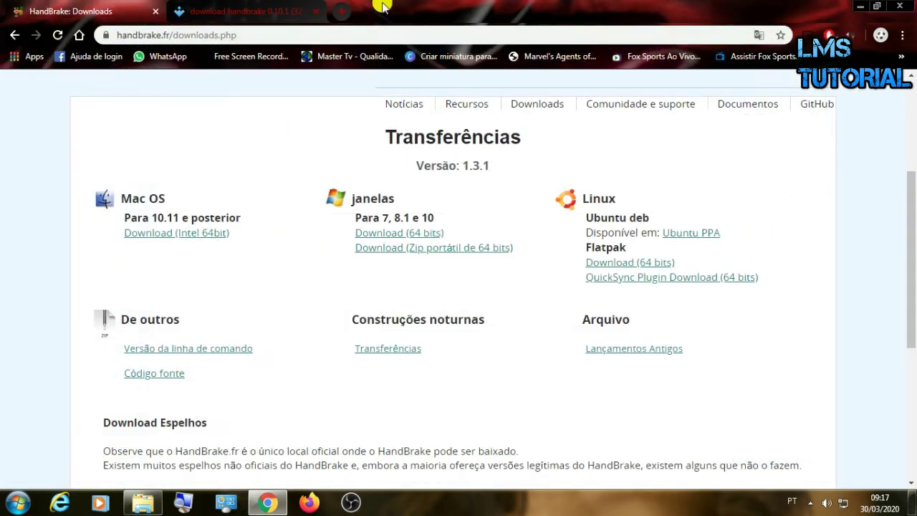
Step: Start downloading HandBrake 0.10.1 (32-bit) from the Uptodown page and cancel the download
click(254, 11)
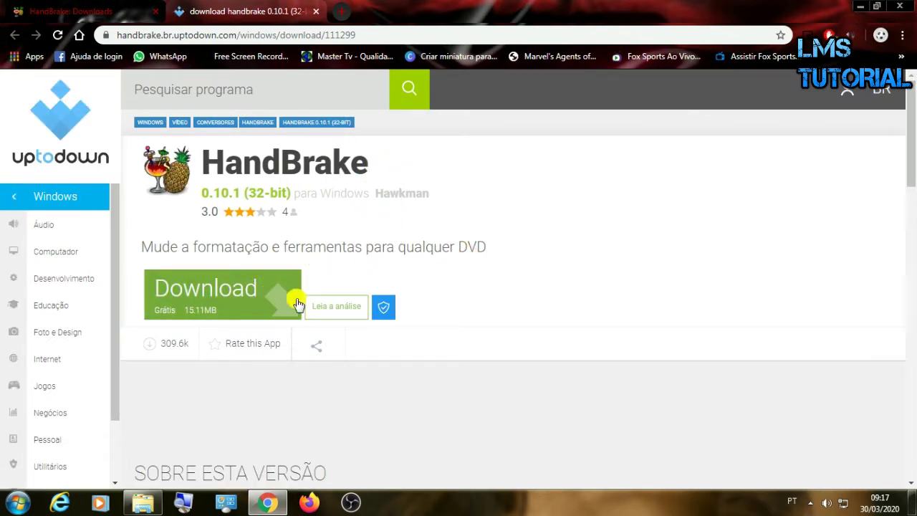
click(264, 295)
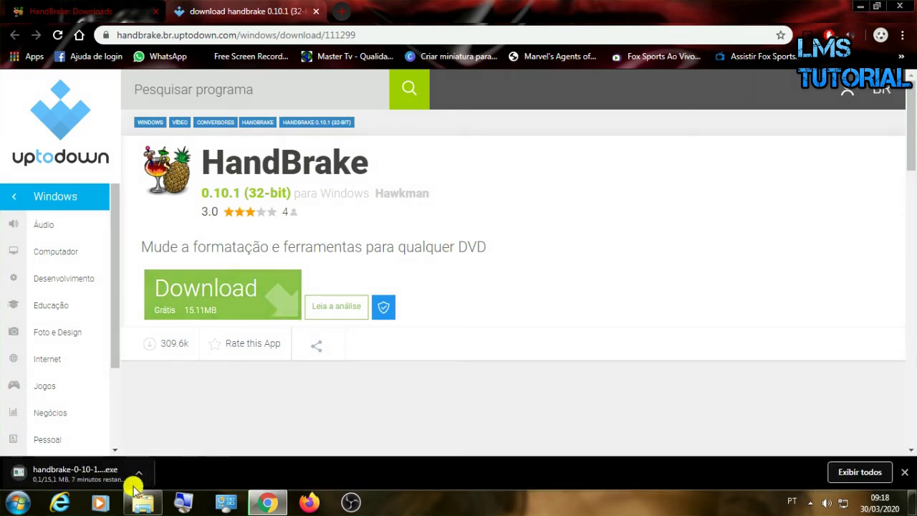
click(139, 471)
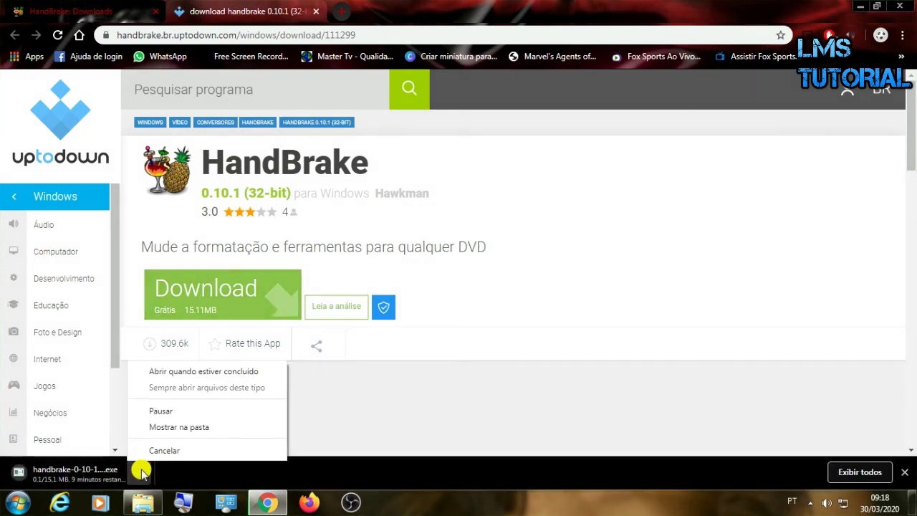
click(187, 452)
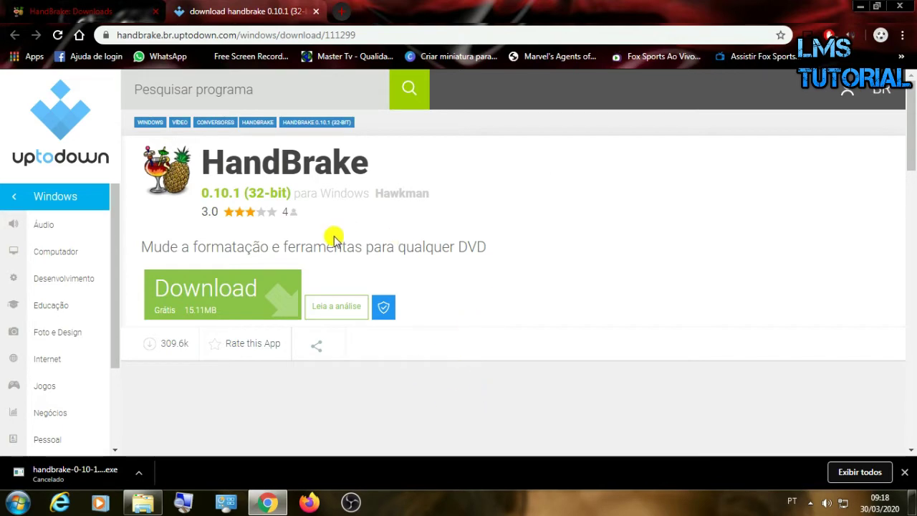
Step: Minimize the browser and launch HandBrake from its desktop shortcut
click(859, 6)
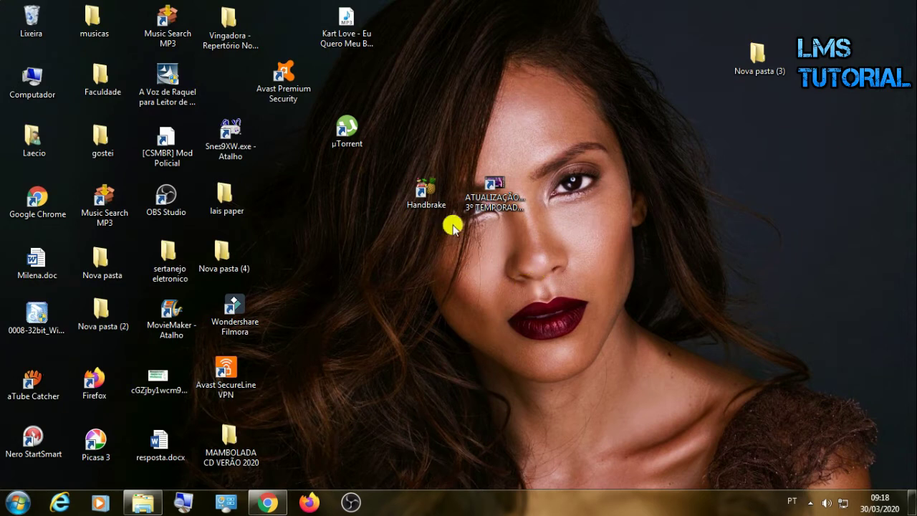
click(423, 195)
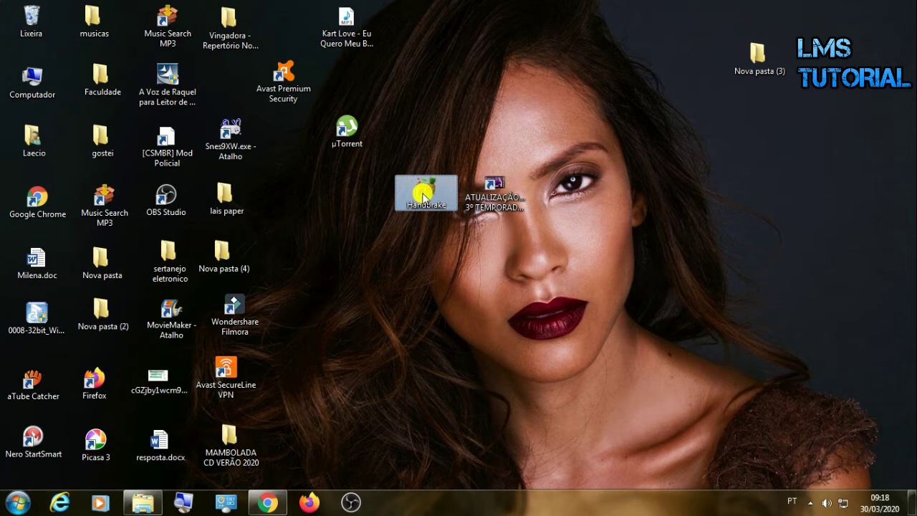
double_click(423, 195)
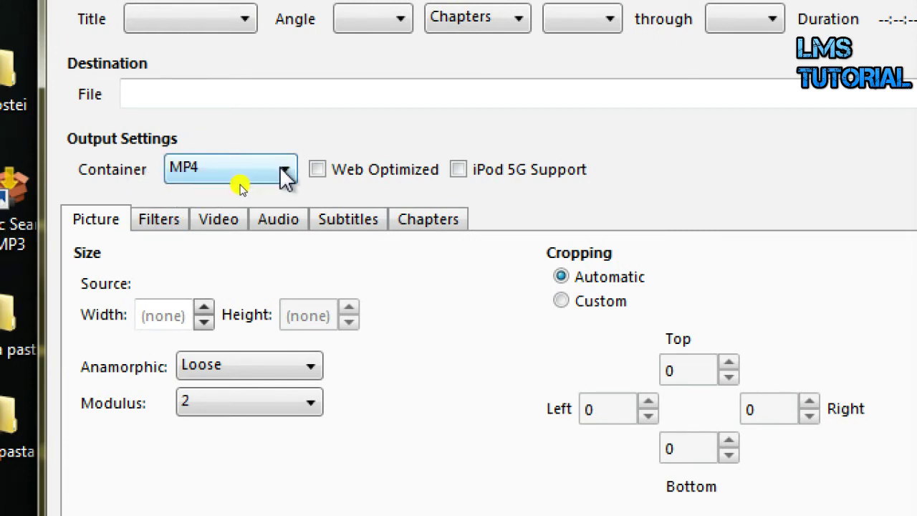
Step: Keep MP4 as the output container and set the video's constant quality to 22 RF
click(239, 180)
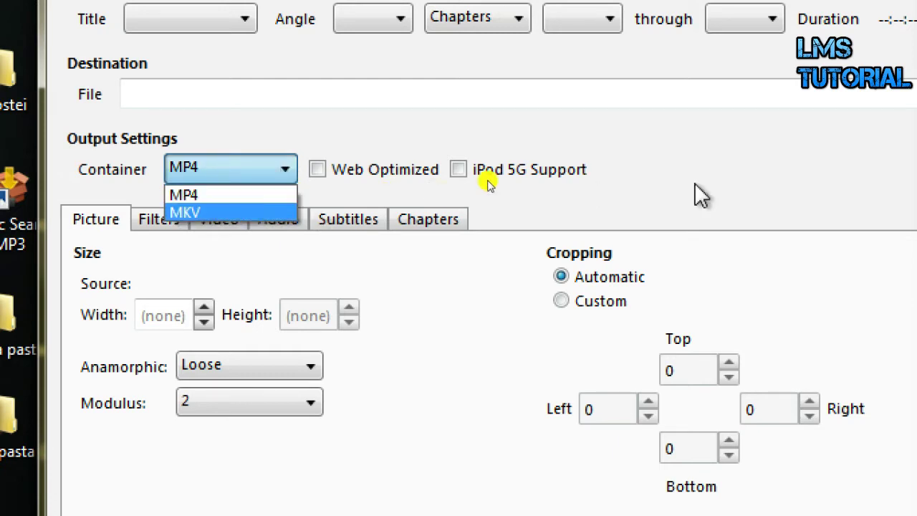
click(704, 166)
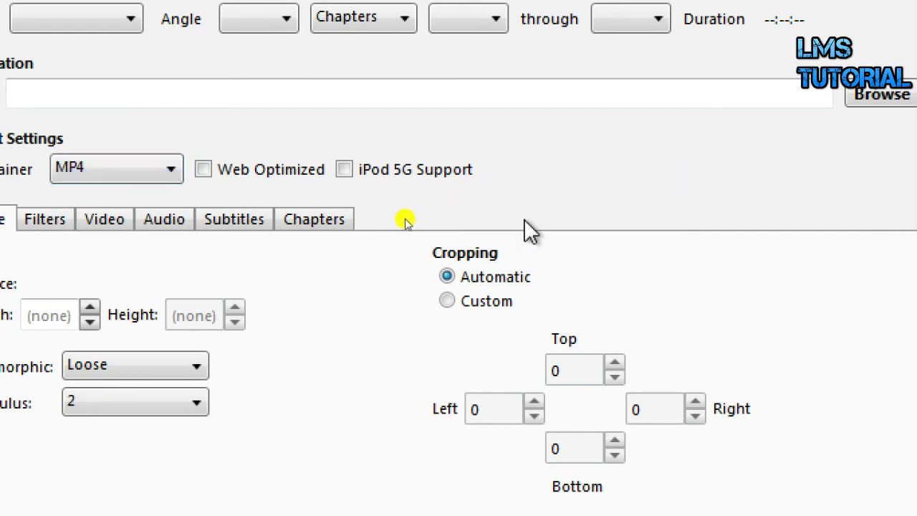
click(111, 217)
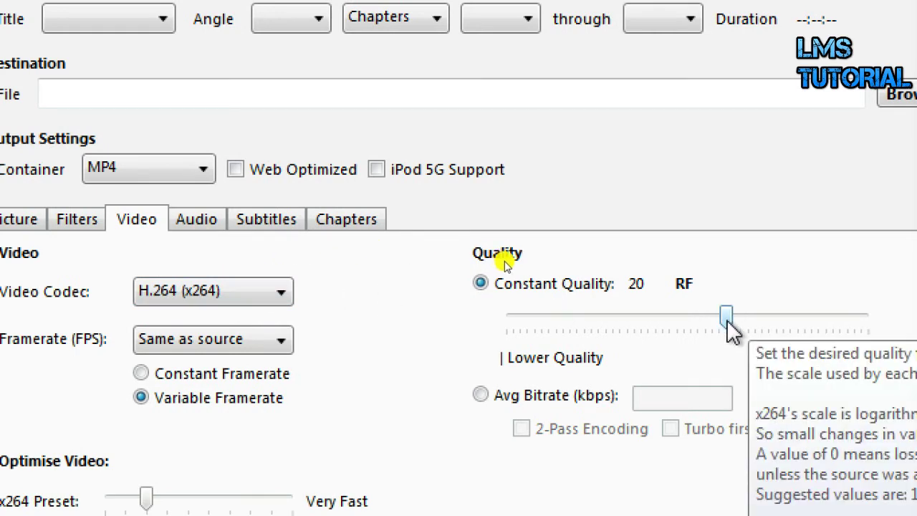
drag(725, 322, 712, 328)
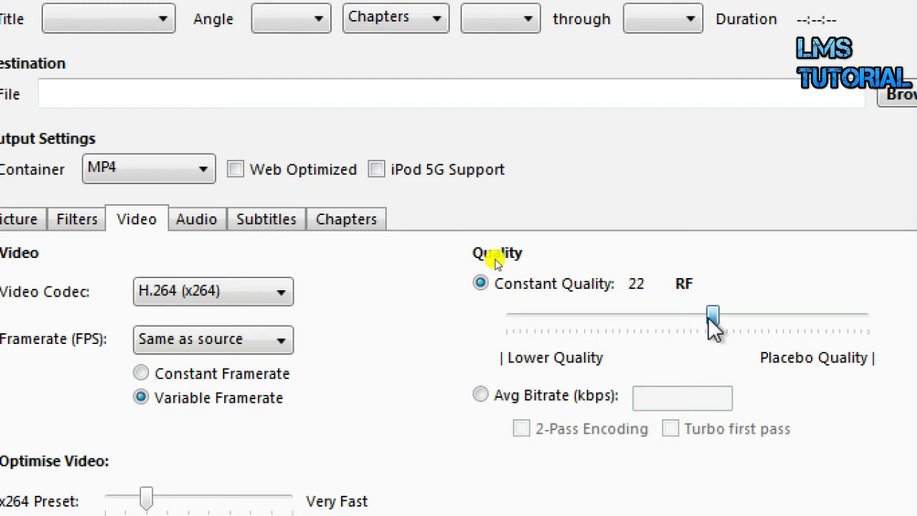
mouse_move(714, 326)
mouse_down()
mouse_move(686, 326)
mouse_move(710, 320)
mouse_up()
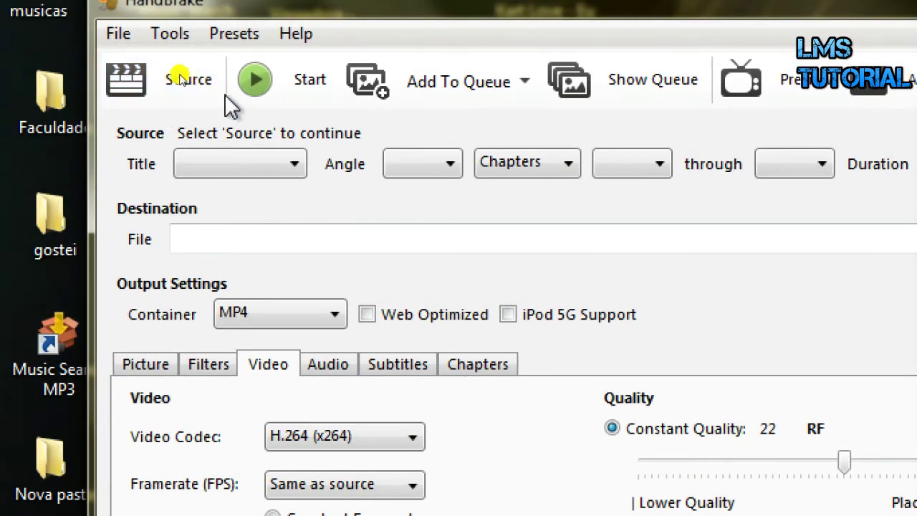
Step: Load the single video file "ATUALIZAÇÃO!!!! 3º TEMPORADA de the good doctor (o bom doutor)" from the desktop as the source
click(172, 91)
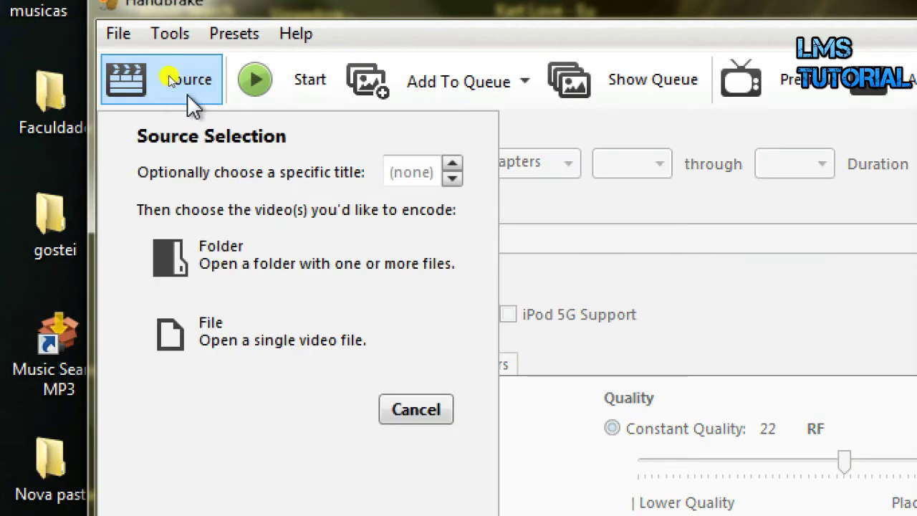
click(275, 334)
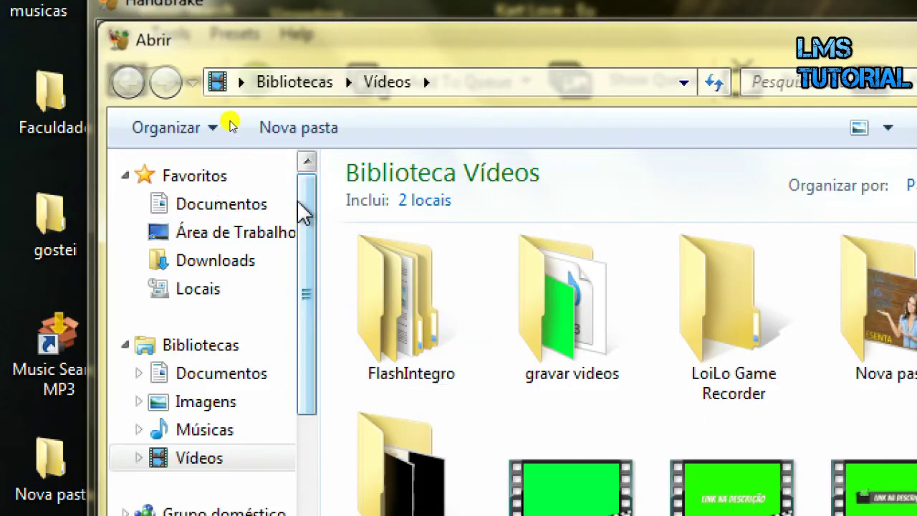
click(278, 233)
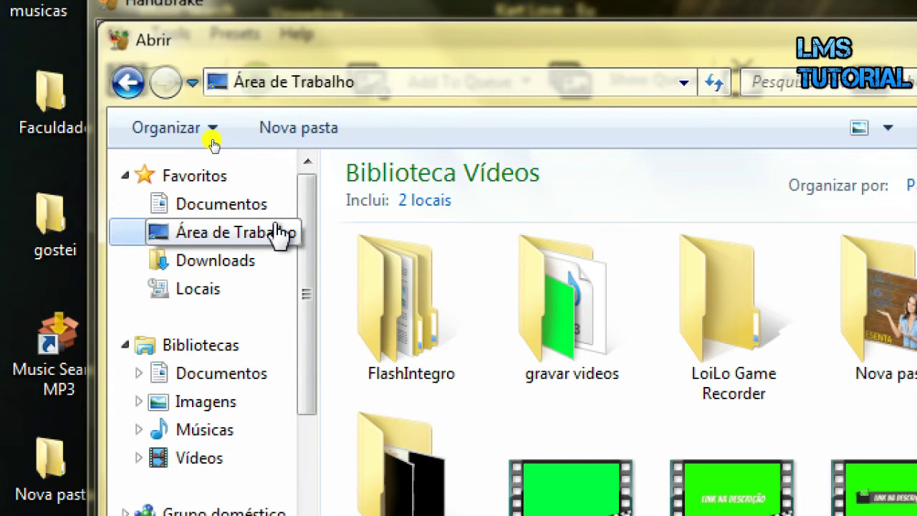
scroll(717, 336, down, 3)
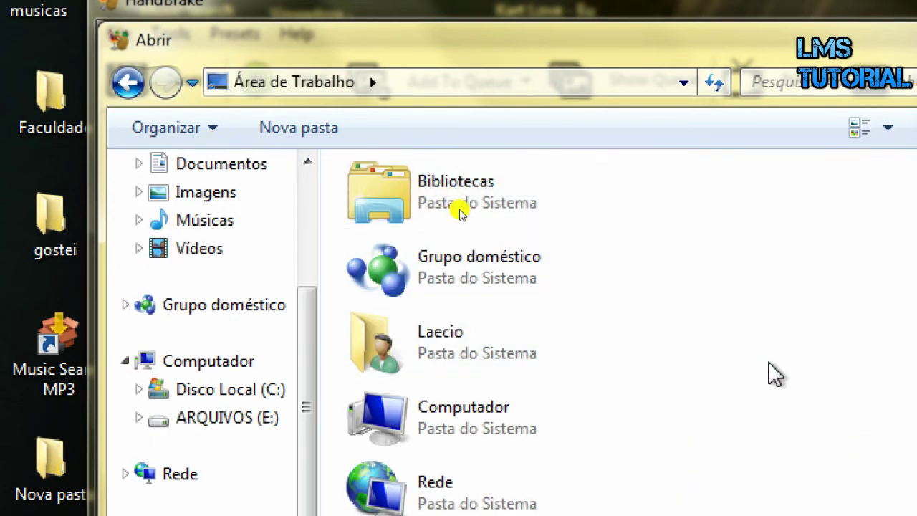
scroll(460, 212, down, 15)
scroll(459, 212, down, 5)
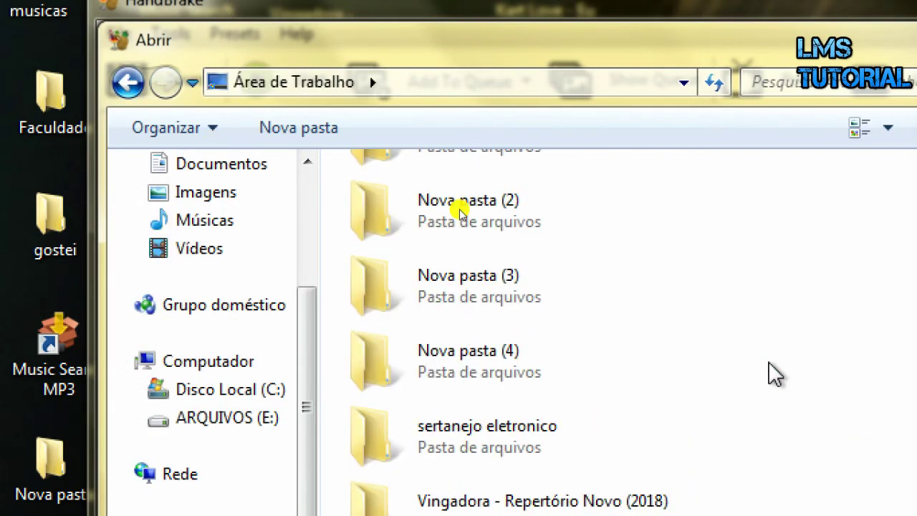
scroll(460, 210, down, 12)
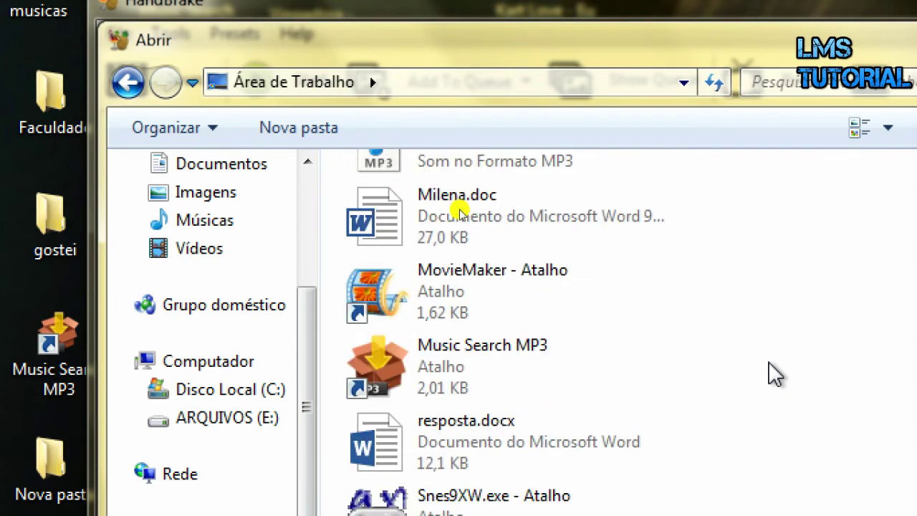
scroll(772, 374, up, 6)
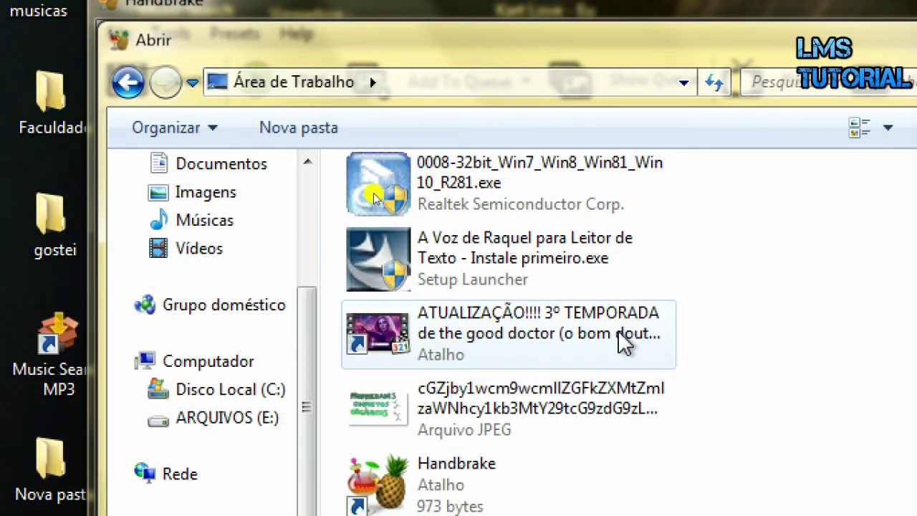
click(623, 342)
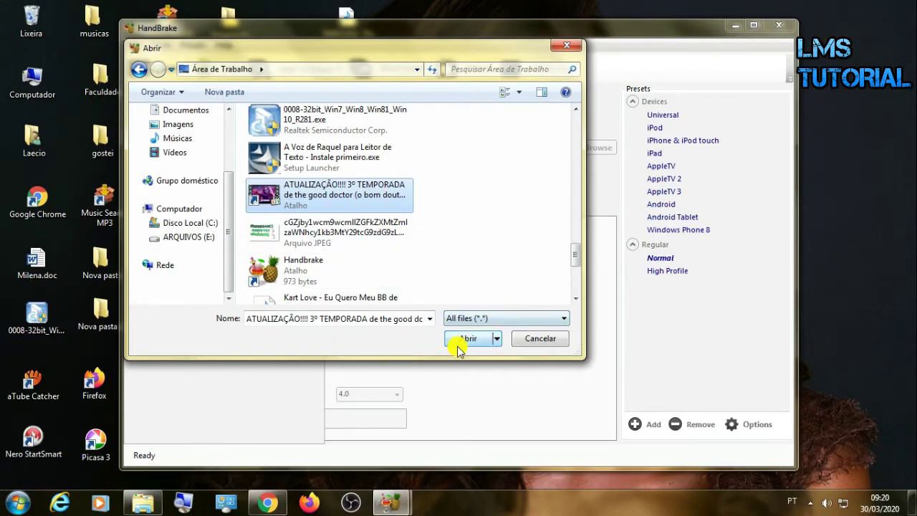
click(459, 346)
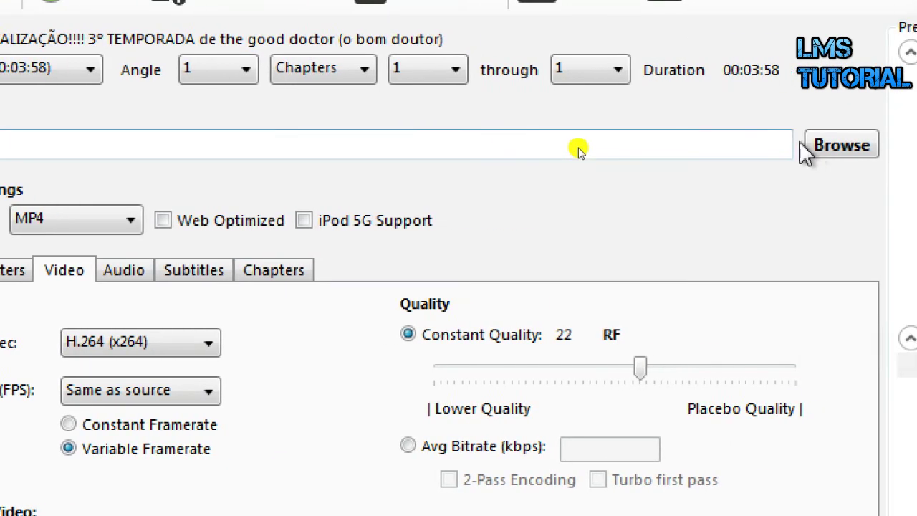
Step: Set the output destination to an mp4 file named lite on the desktop
click(800, 152)
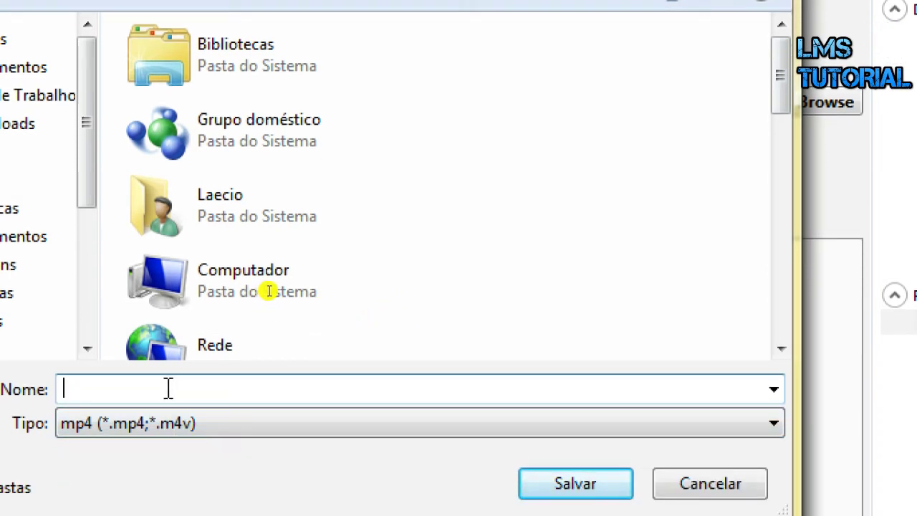
text(lite)
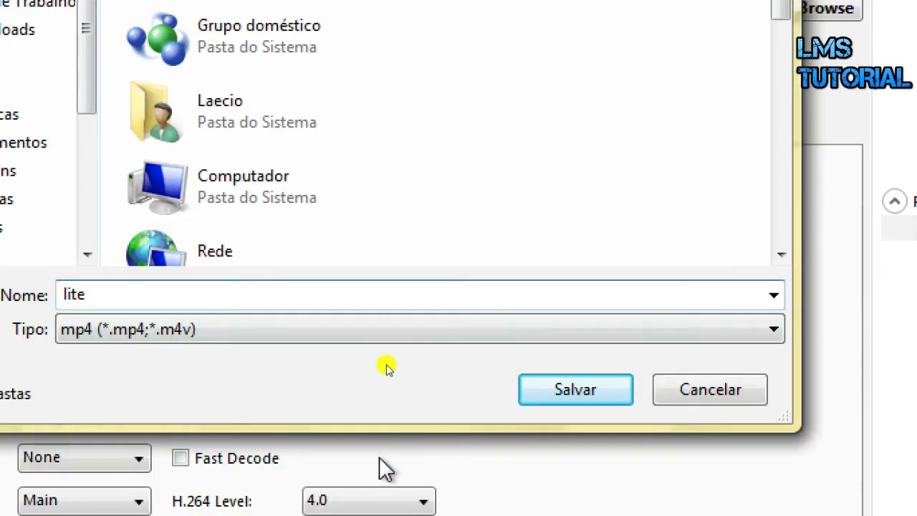
click(563, 401)
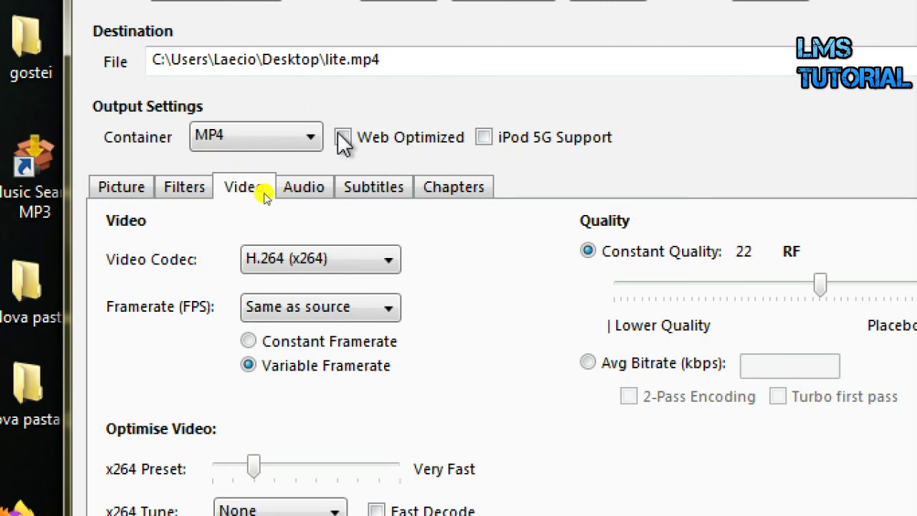
Step: Set the audio track's bitrate to 128 and start encoding the video
click(301, 183)
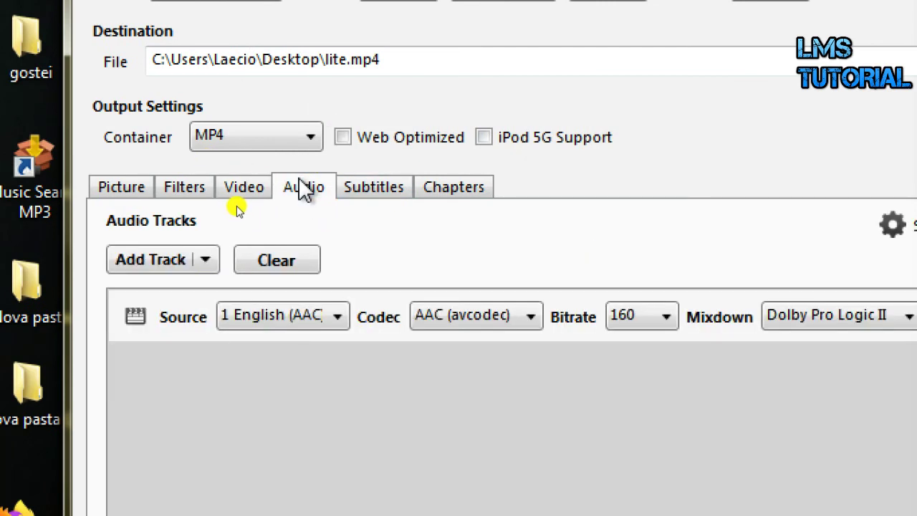
click(644, 321)
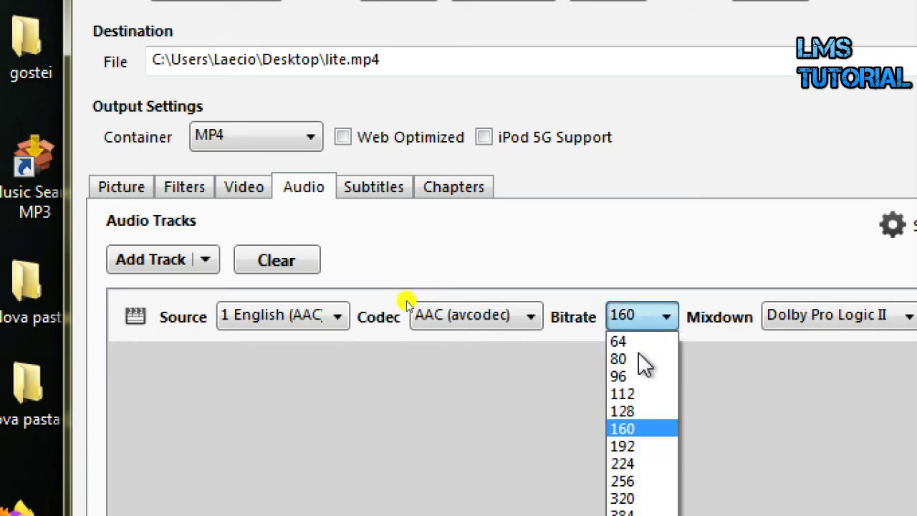
click(635, 412)
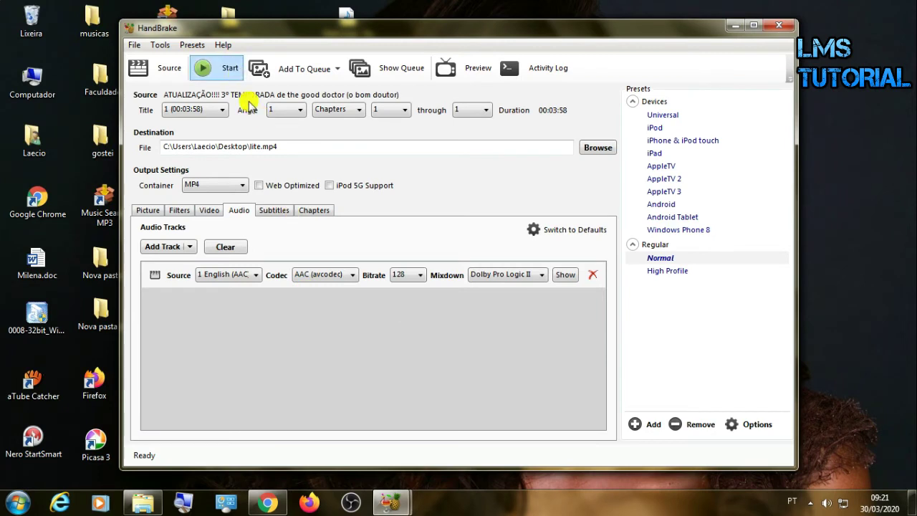
click(215, 68)
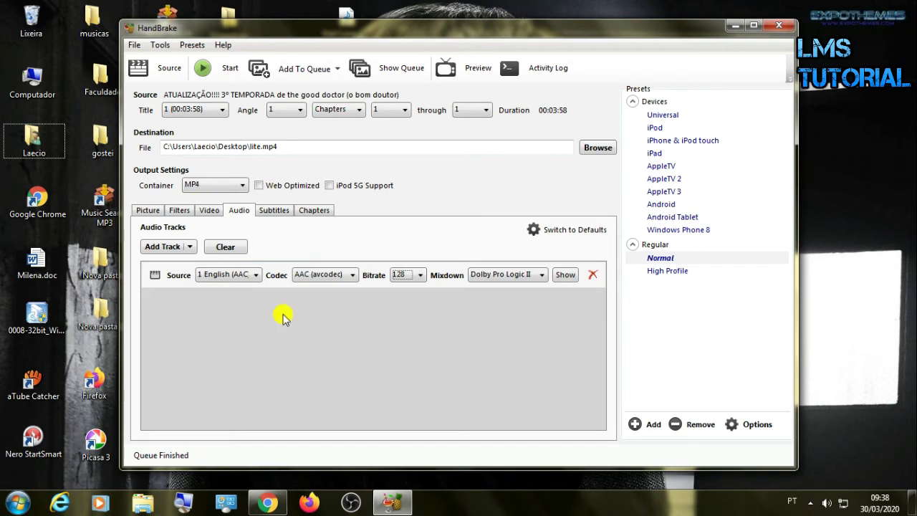
Step: Minimize HandBrake and check the original desktop video's file size in its properties
click(734, 26)
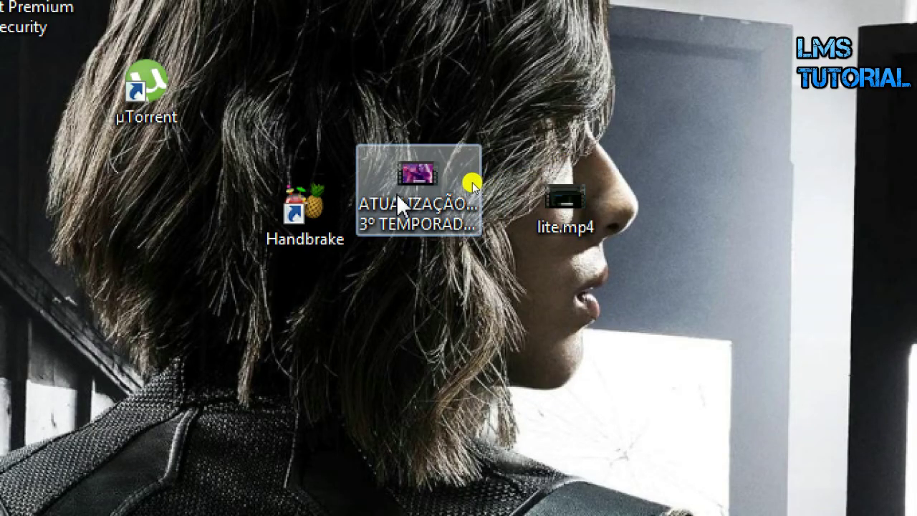
right_click(410, 177)
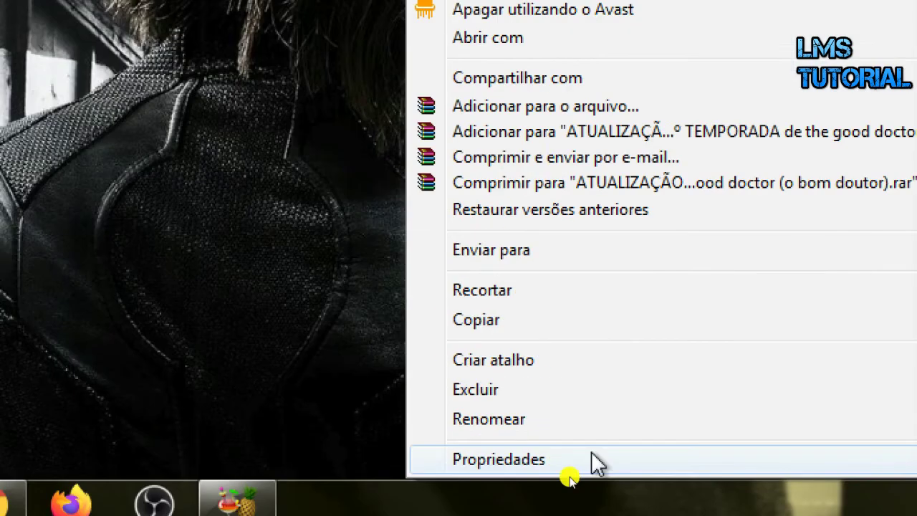
click(595, 458)
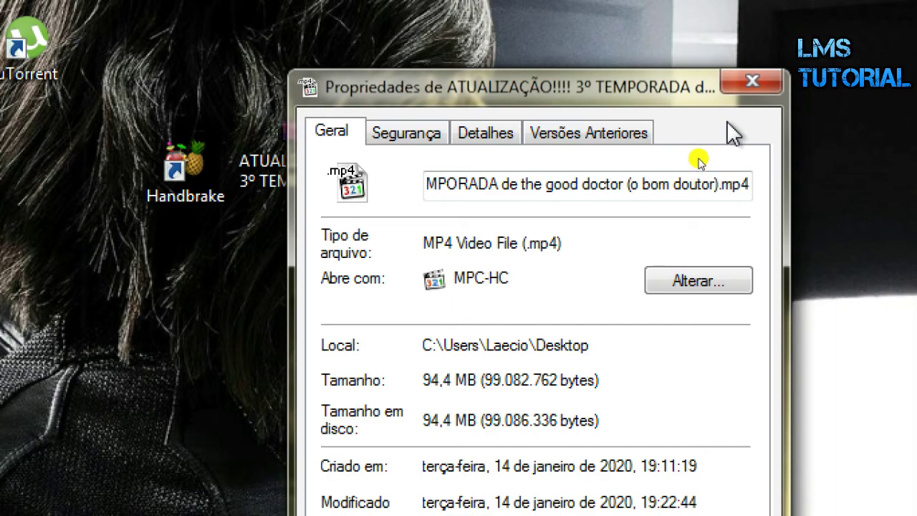
click(753, 81)
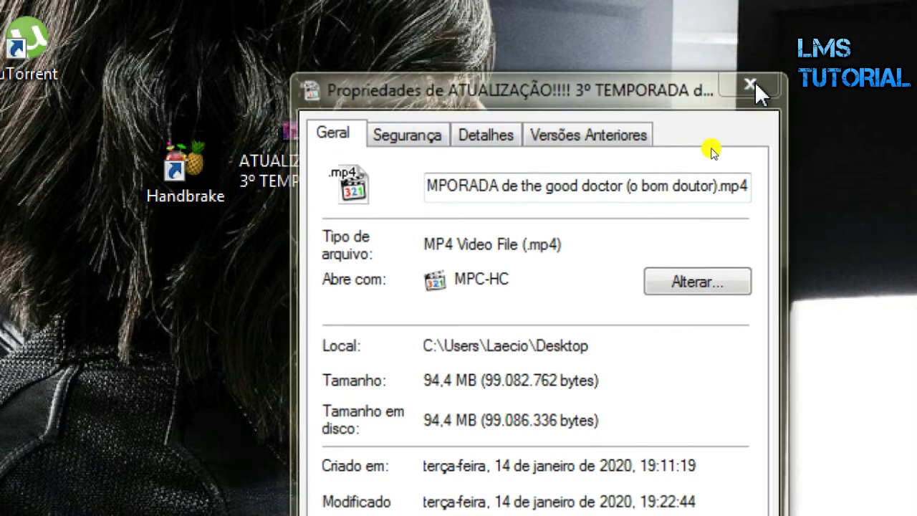
Step: Check the file size of the encoded lite.mp4 in its properties
right_click(424, 156)
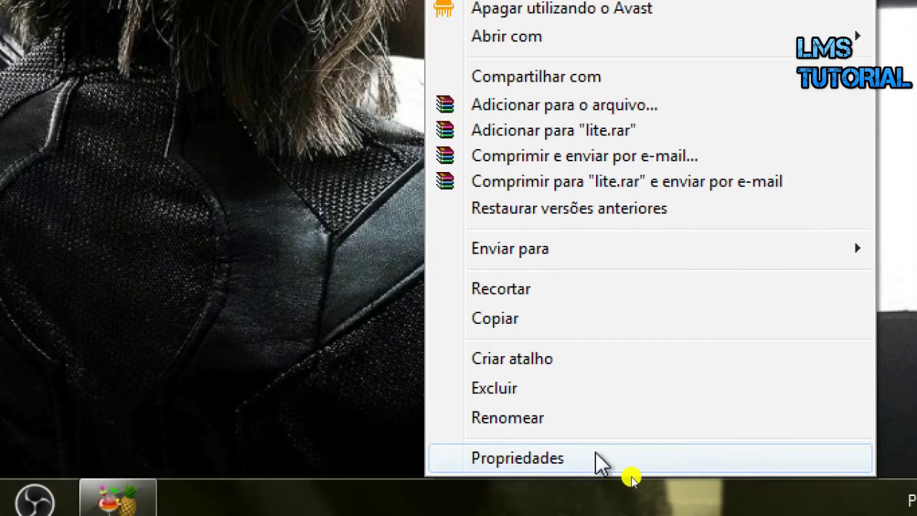
click(592, 470)
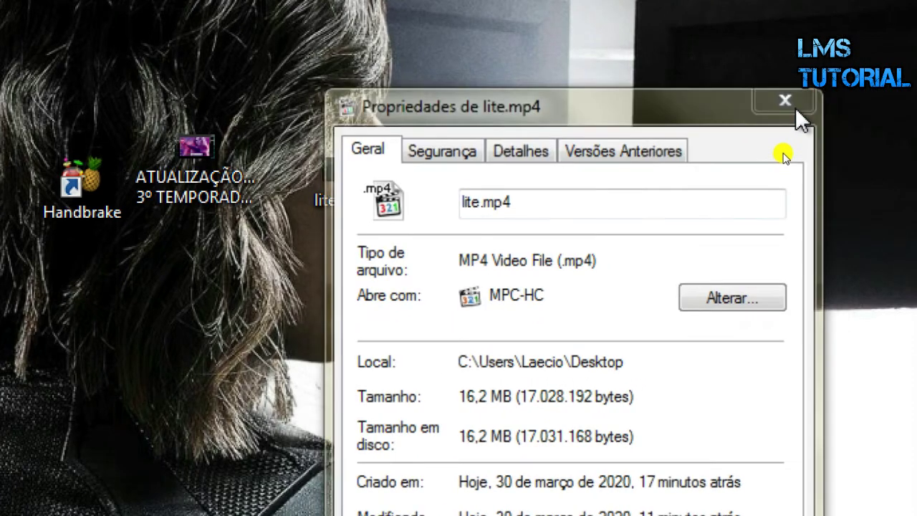
click(796, 108)
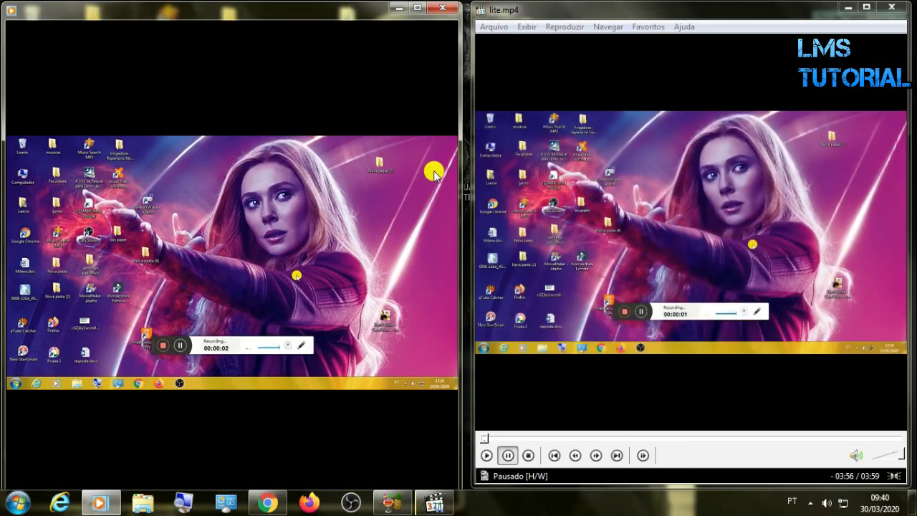
Step: Play the original video beside the paused lite.mp4 to compare their picture quality
mouse_move(311, 243)
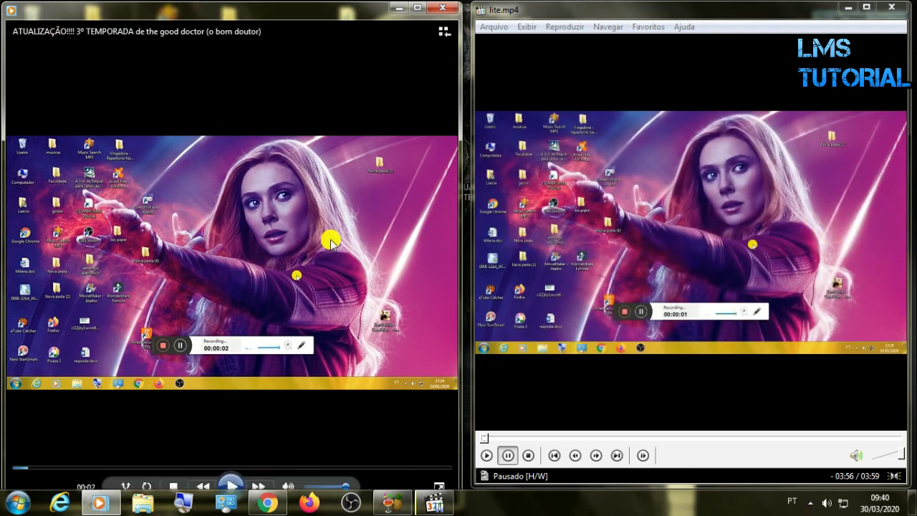
click(226, 484)
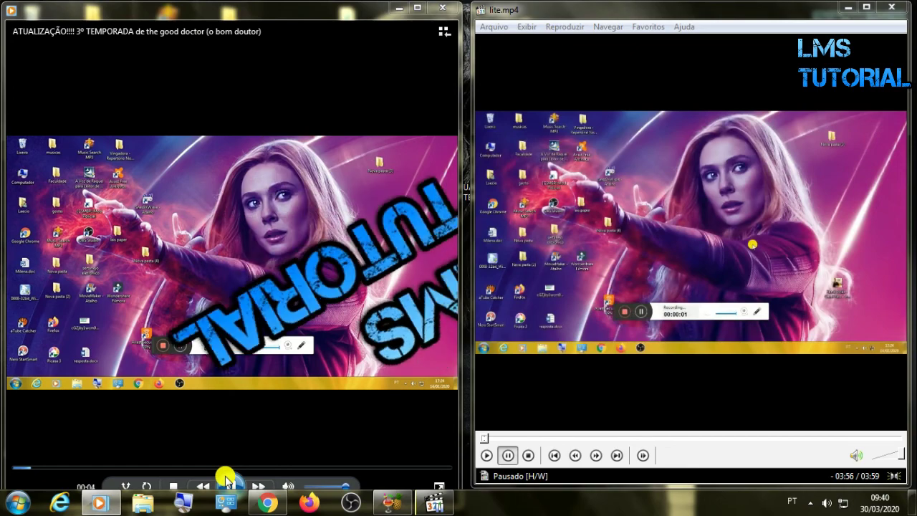